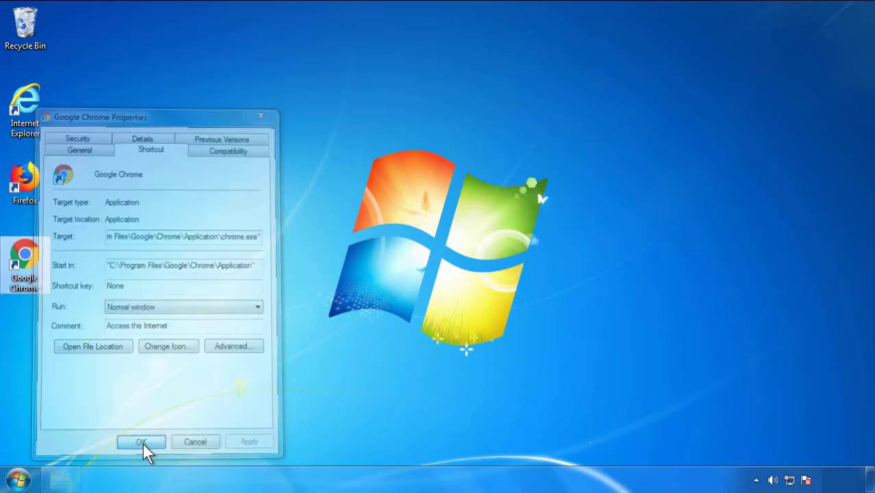
# Close the Google Chrome shortcut Properties dialog
pyautogui.click(17, 479)
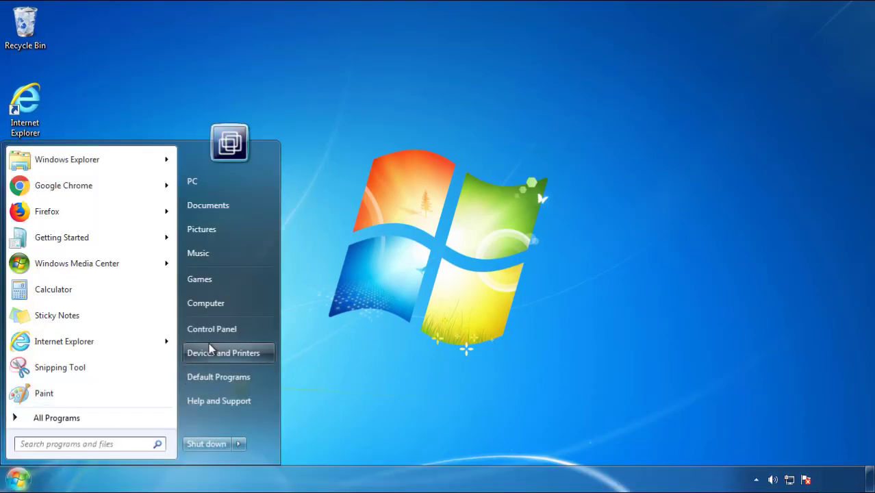
# Open Programs and Features from Control Panel, sorted with the newest installs first
pyautogui.click(219, 322)
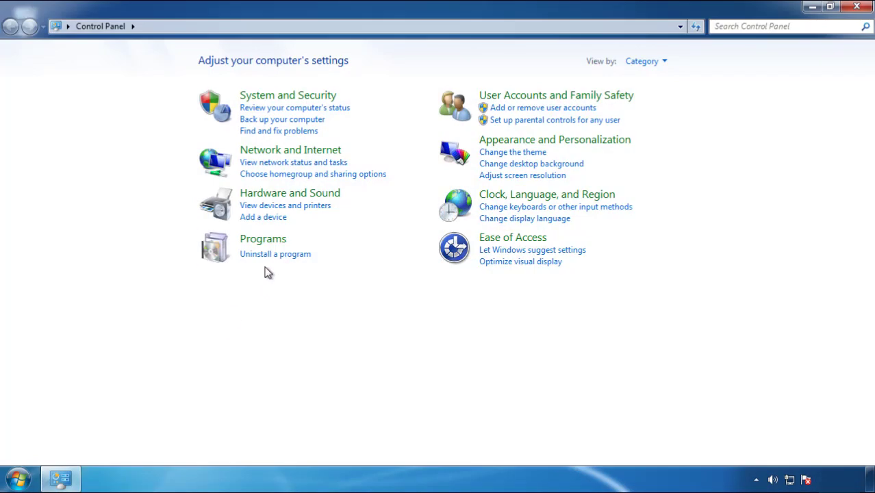
pyautogui.click(274, 256)
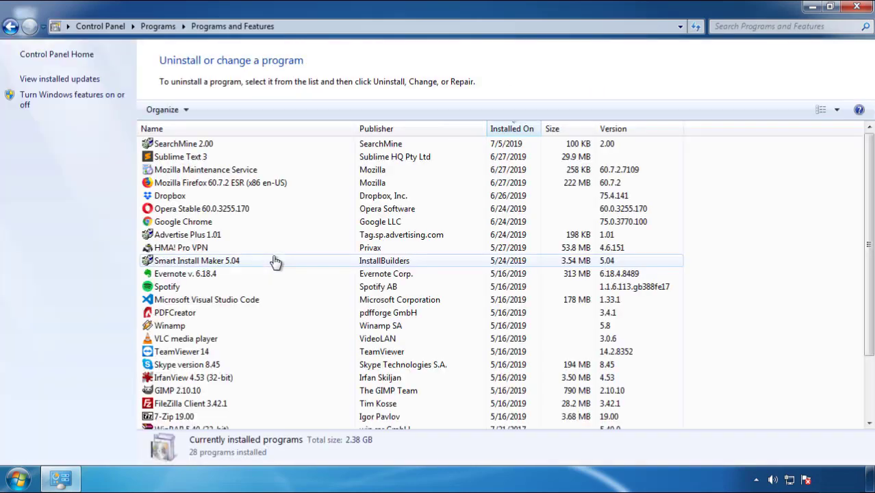
pyautogui.click(513, 131)
pyautogui.click(509, 131)
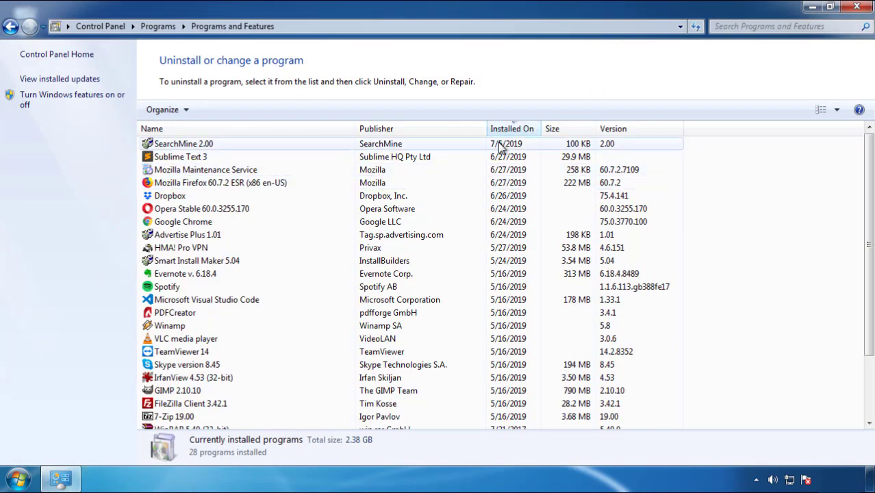
# Uninstall SearchMine 2.00 and close Programs and Features
pyautogui.click(184, 144)
pyautogui.click(219, 111)
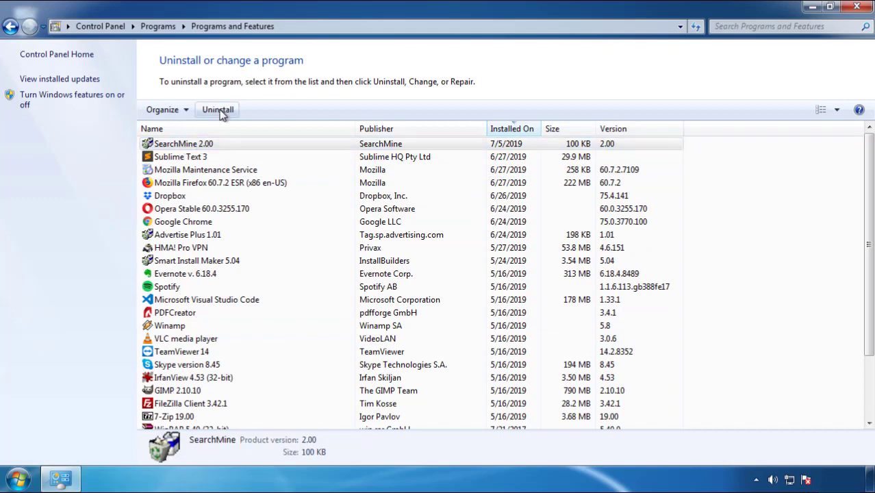
pyautogui.click(512, 363)
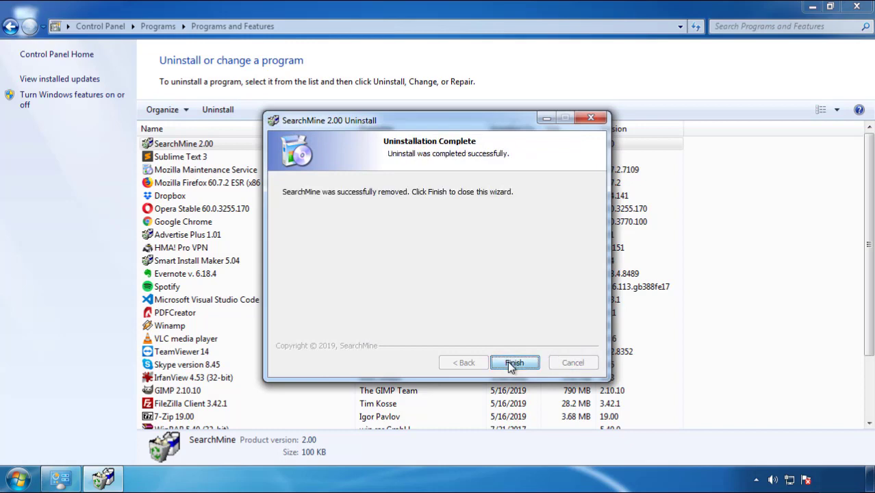
pyautogui.click(511, 362)
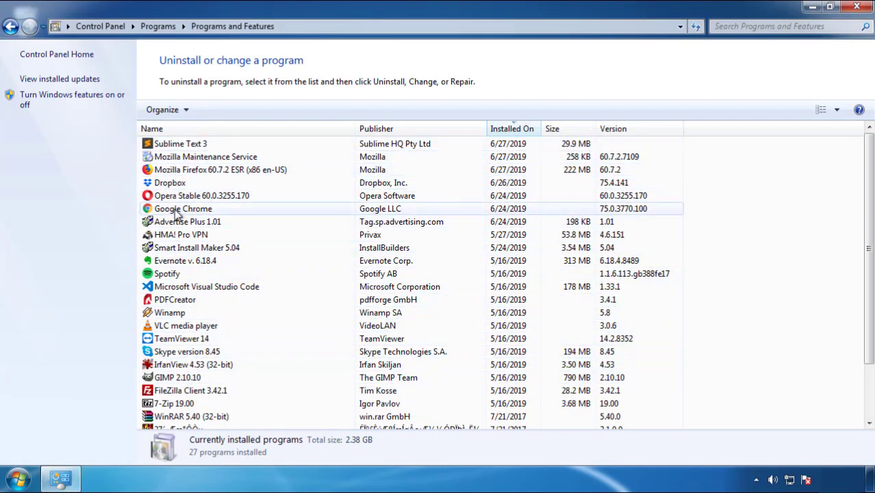
pyautogui.click(857, 9)
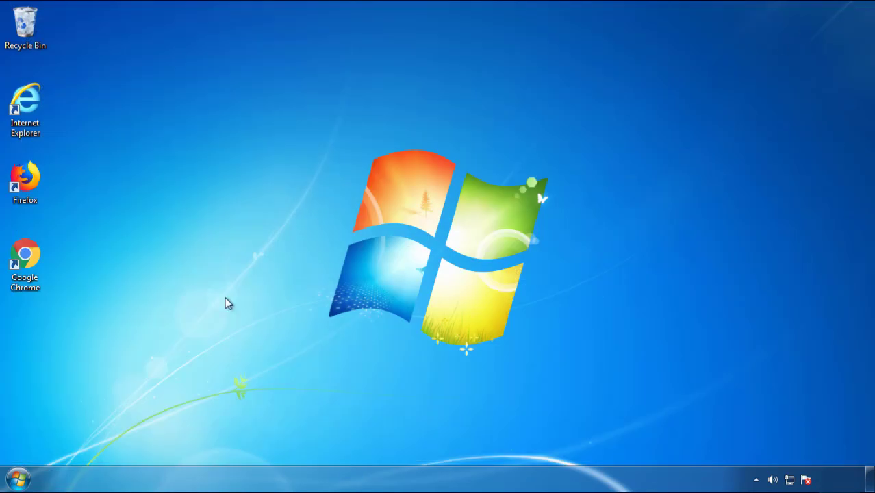
# Restart from the Start menu, boot into Safe Mode with F8, and launch Firefox
pyautogui.click(16, 481)
pyautogui.click(237, 445)
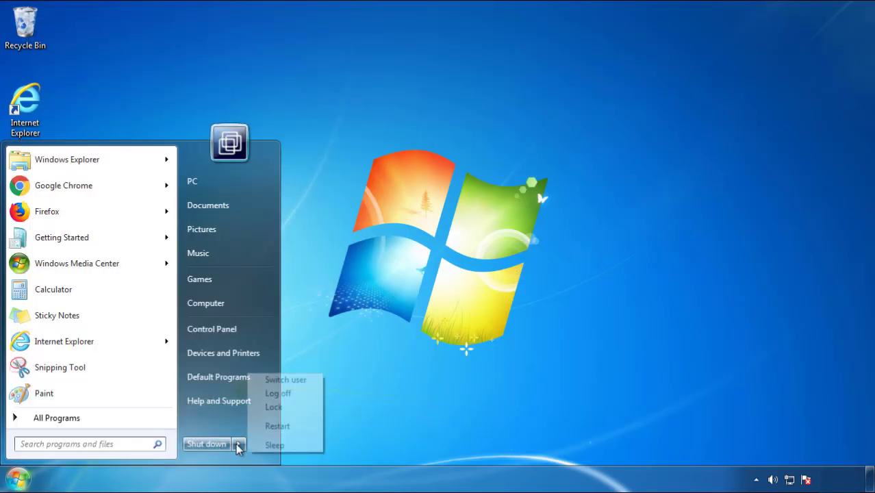
pyautogui.click(458, 375)
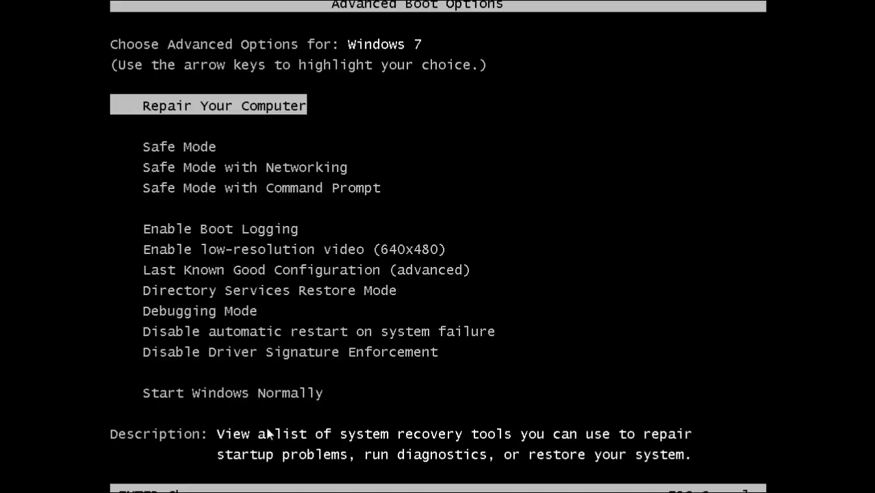
pyautogui.press('Down')
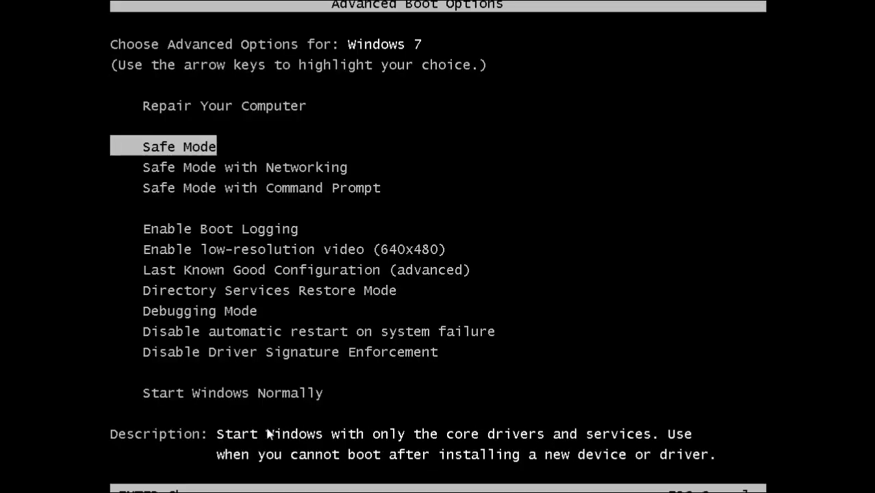
pyautogui.press('Return')
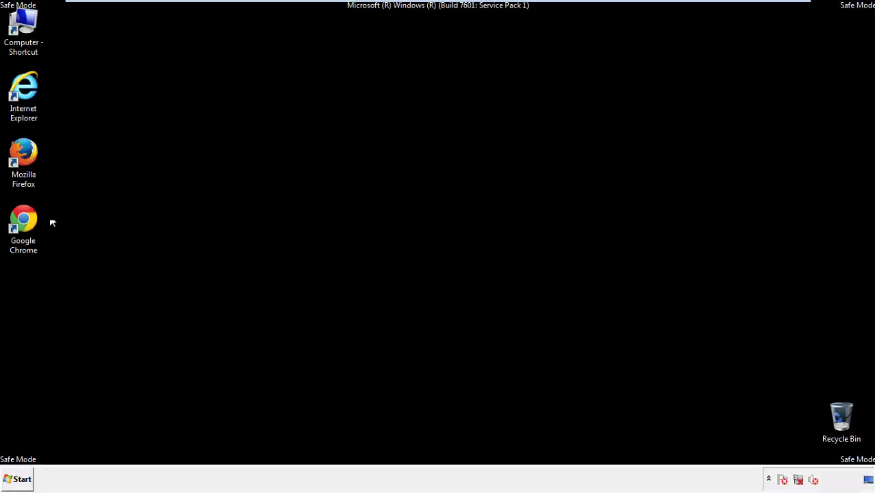
pyautogui.doubleClick(32, 159)
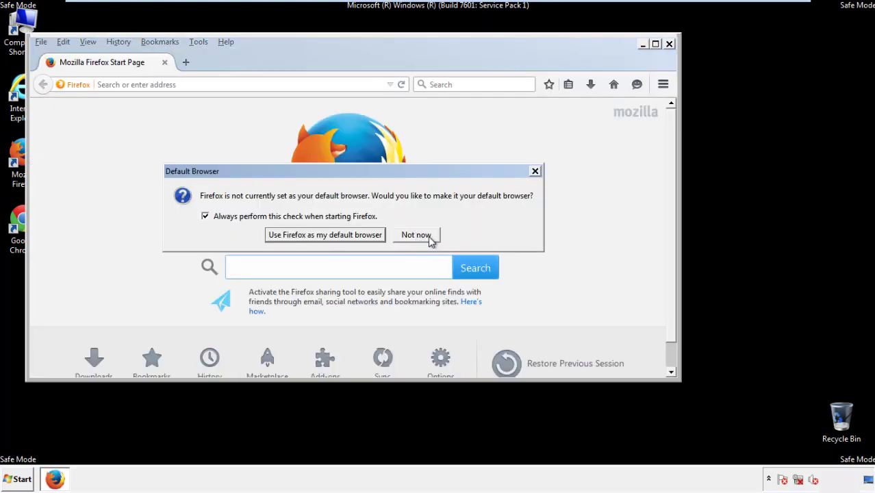
# Decline the default-browser prompt and toggle Firefox's menu bar off and back on
pyautogui.click(428, 235)
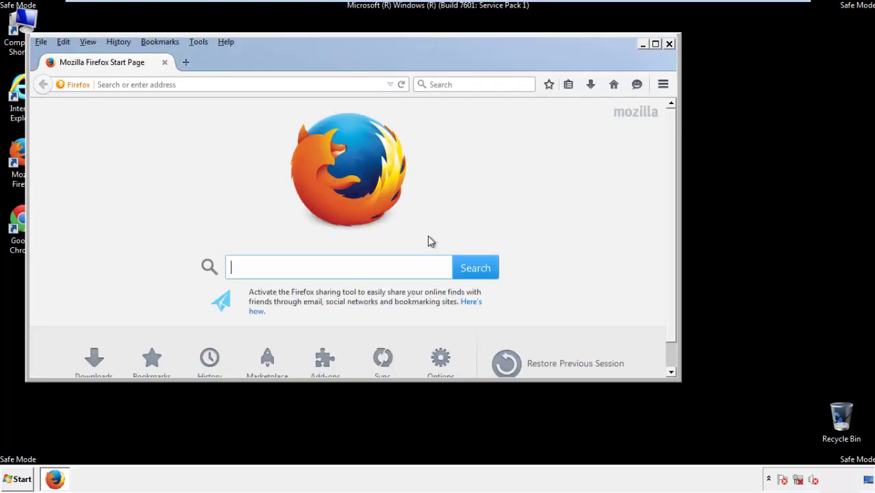
pyautogui.rightClick(270, 61)
pyautogui.click(297, 104)
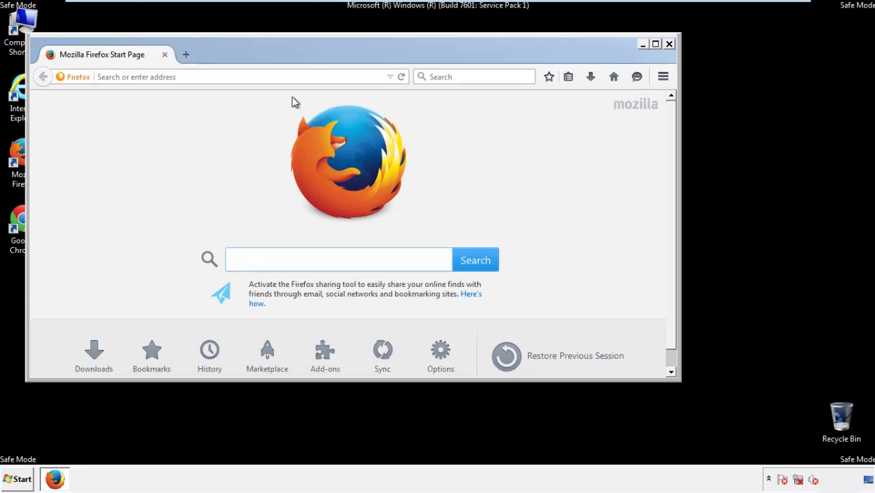
pyautogui.rightClick(275, 57)
pyautogui.click(285, 106)
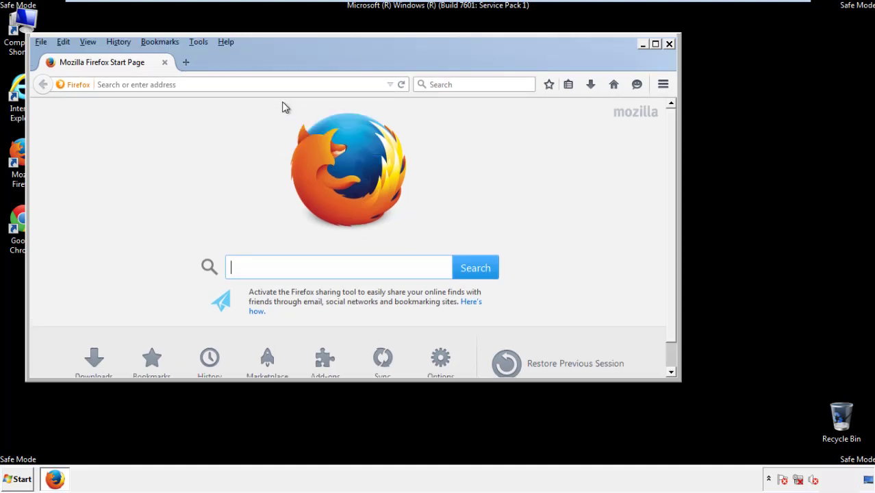
# Clear Firefox history for Everything, keeping Offline Website Data and Site Preferences ticked
pyautogui.click(122, 43)
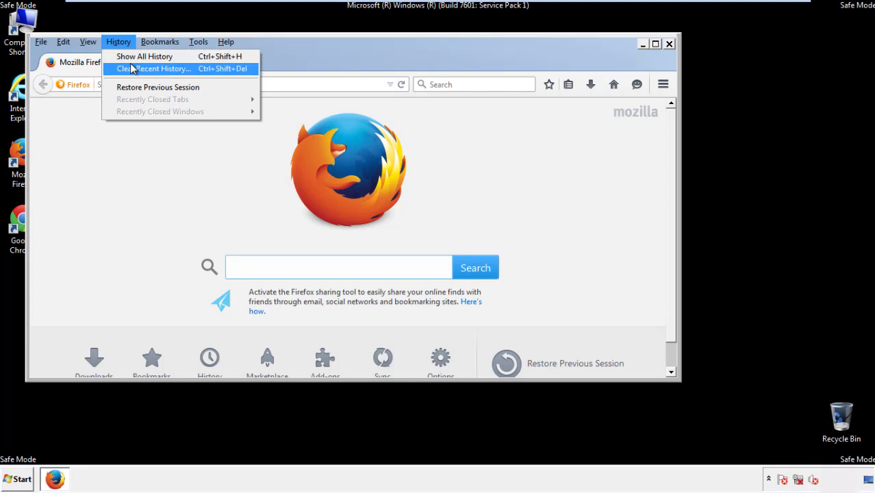
pyautogui.click(131, 68)
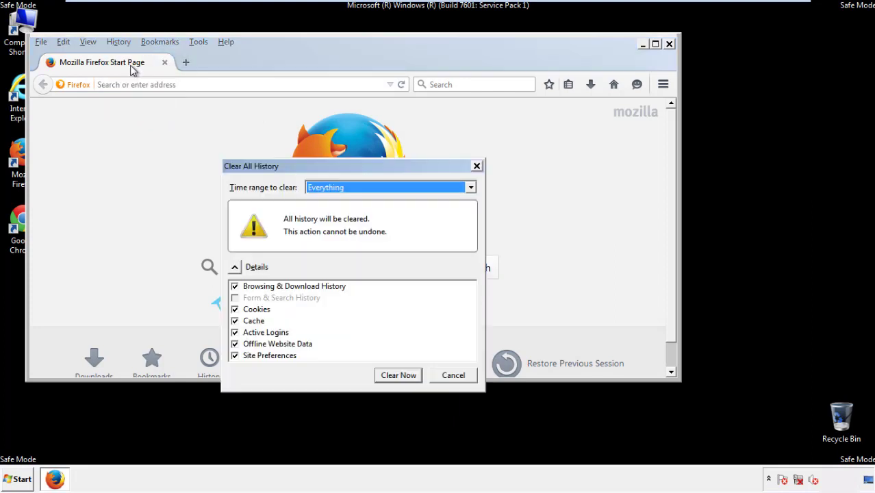
pyautogui.click(324, 187)
pyautogui.click(330, 256)
pyautogui.click(234, 344)
pyautogui.click(234, 344)
pyautogui.click(234, 355)
pyautogui.click(234, 355)
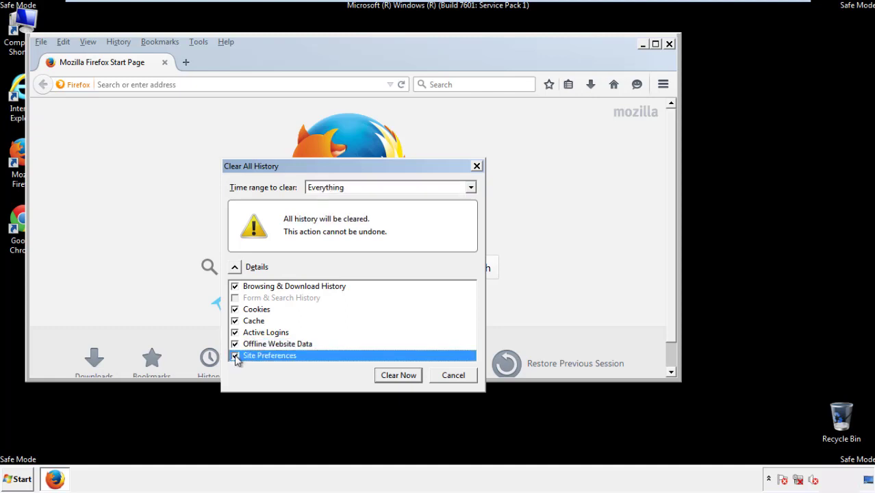
pyautogui.click(398, 376)
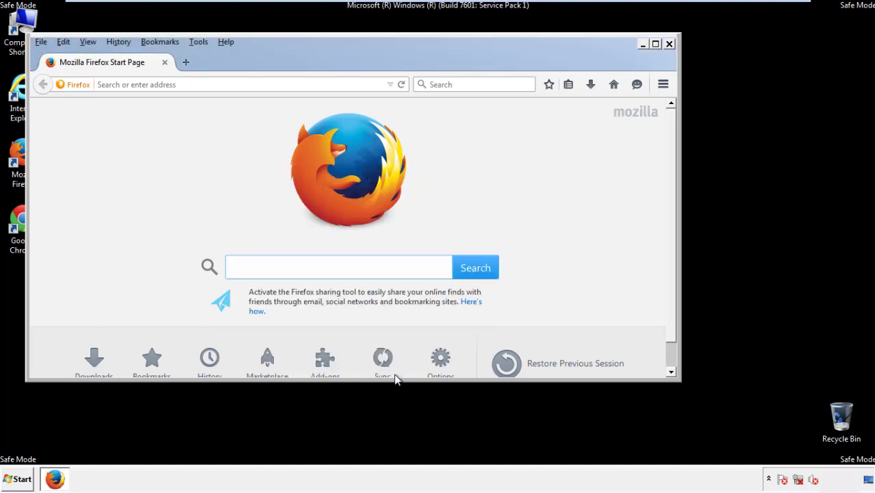
# Refresh Firefox from Troubleshooting Information and decline the default-browser prompt
pyautogui.click(226, 42)
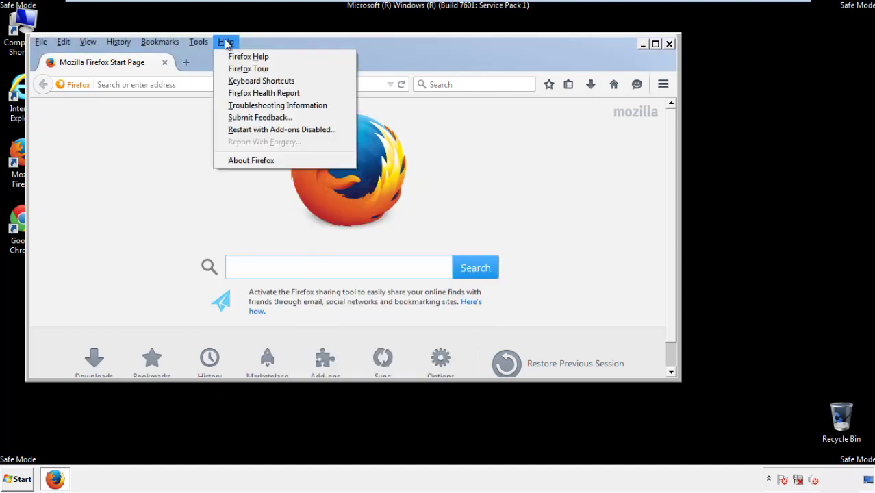
pyautogui.click(253, 104)
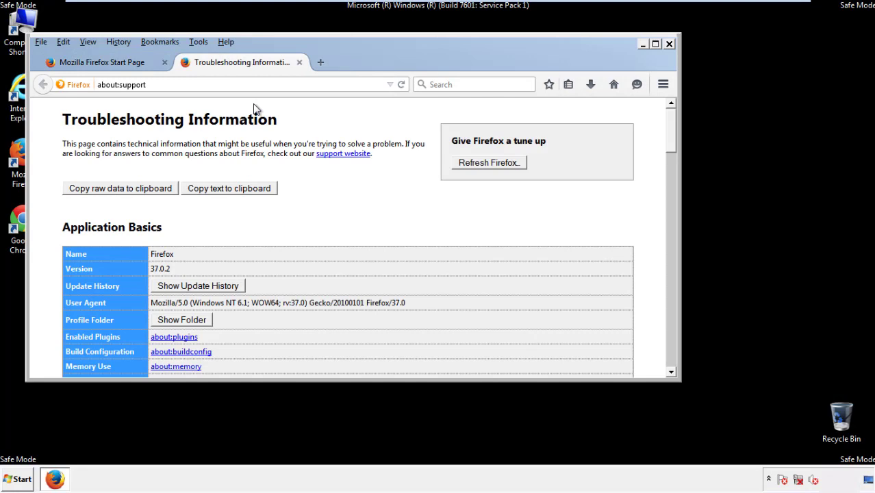
pyautogui.click(508, 164)
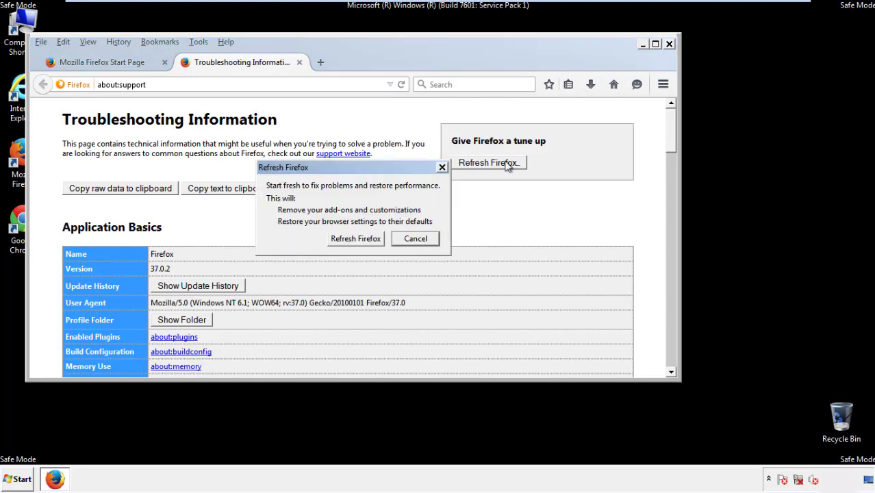
pyautogui.click(355, 239)
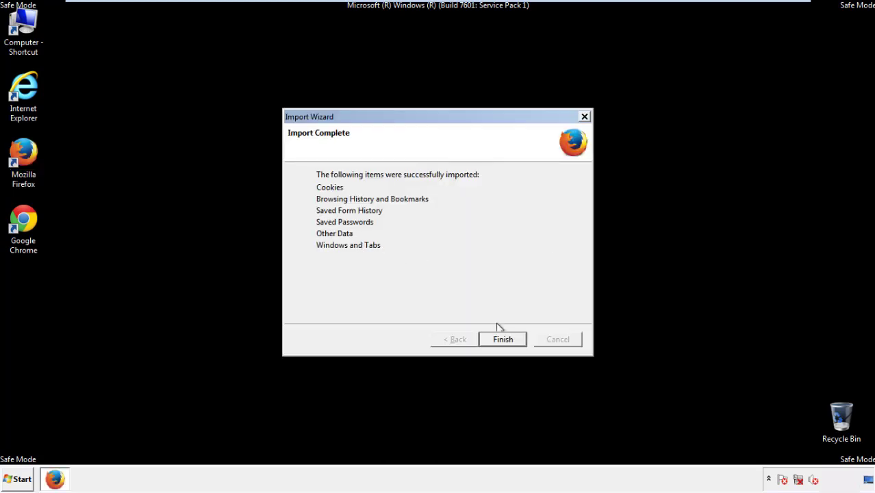
pyautogui.click(504, 339)
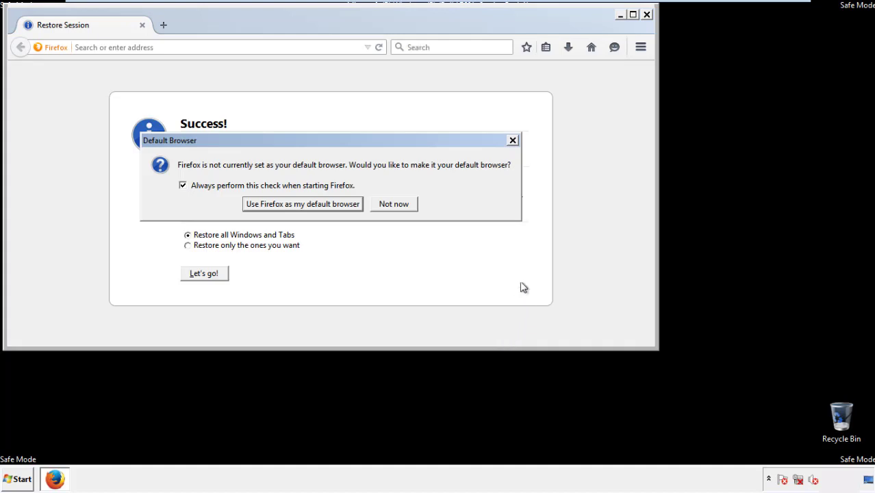
pyautogui.click(395, 205)
# Close Firefox and launch Google Chrome from its desktop shortcut
pyautogui.click(646, 14)
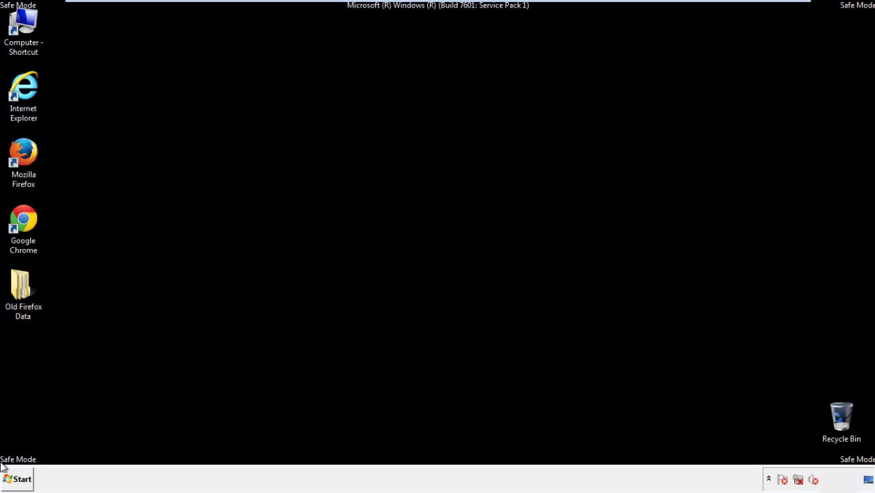
pyautogui.click(21, 218)
pyautogui.doubleClick(22, 218)
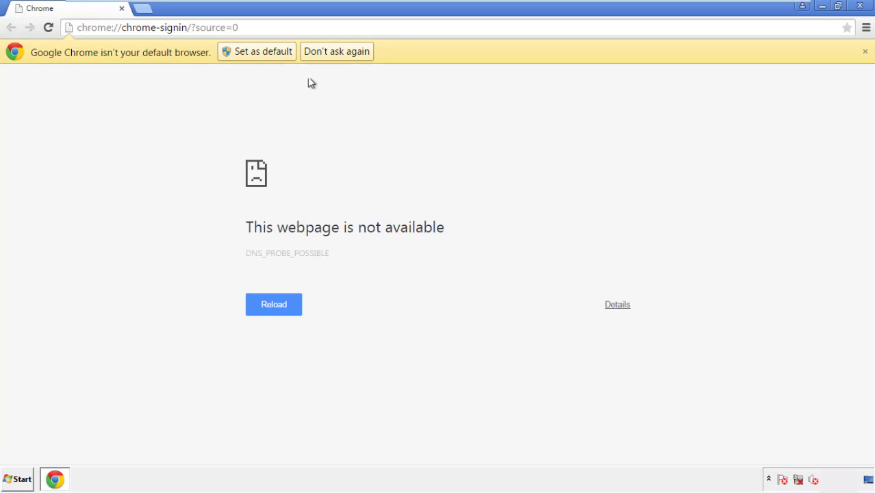
# Choose 'Don't ask again' on Chrome's default-browser infobar and open History through Settings
pyautogui.click(336, 52)
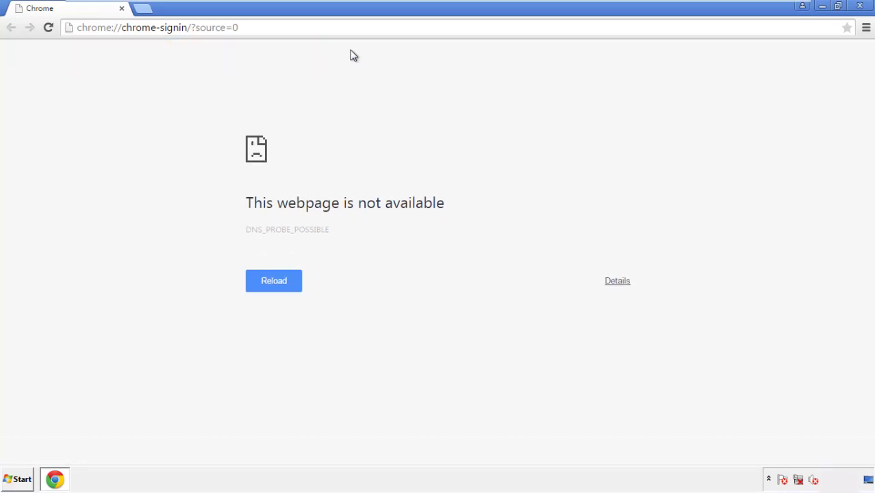
pyautogui.click(867, 29)
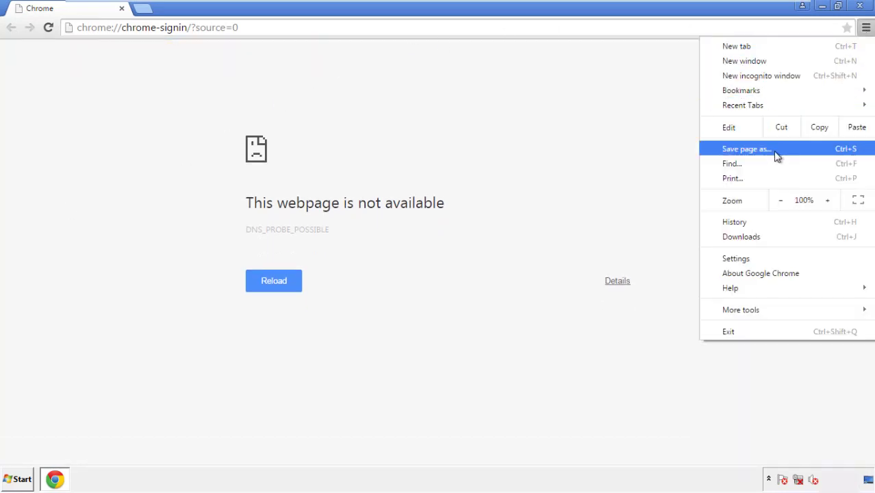
pyautogui.click(739, 258)
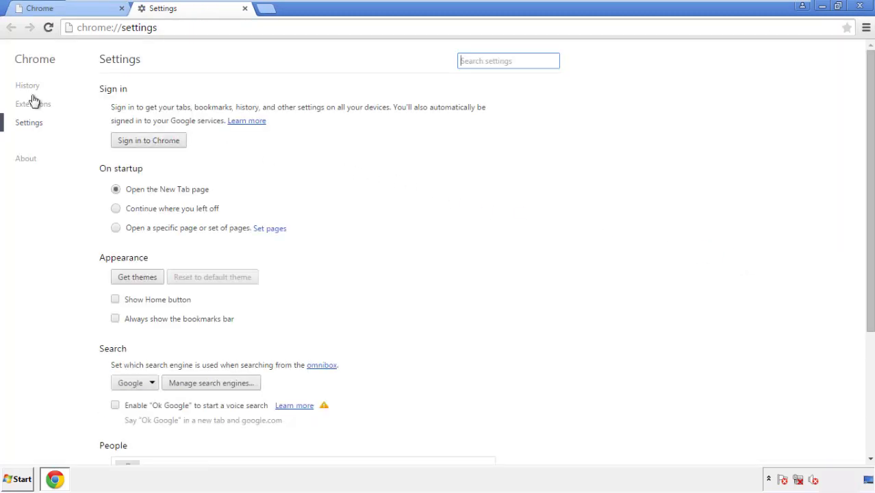
pyautogui.click(31, 87)
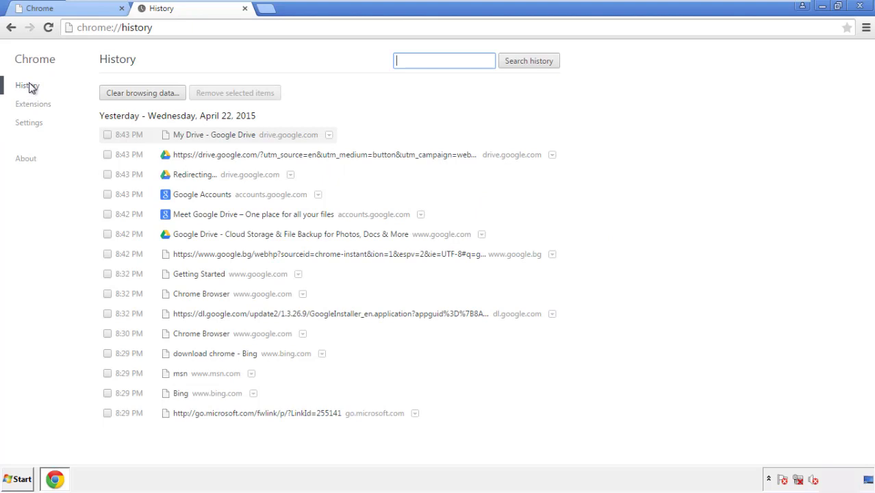
# Clear Chrome browsing data from the beginning of time, including autofill form data
pyautogui.click(132, 96)
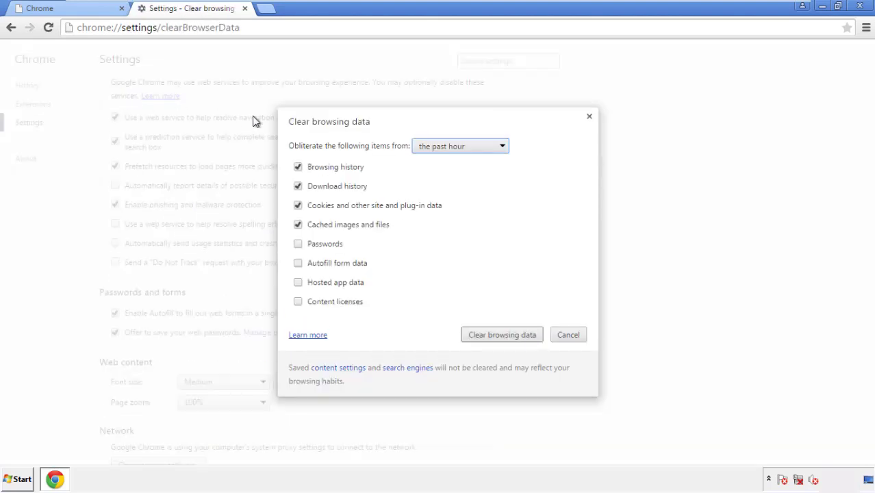
pyautogui.click(439, 147)
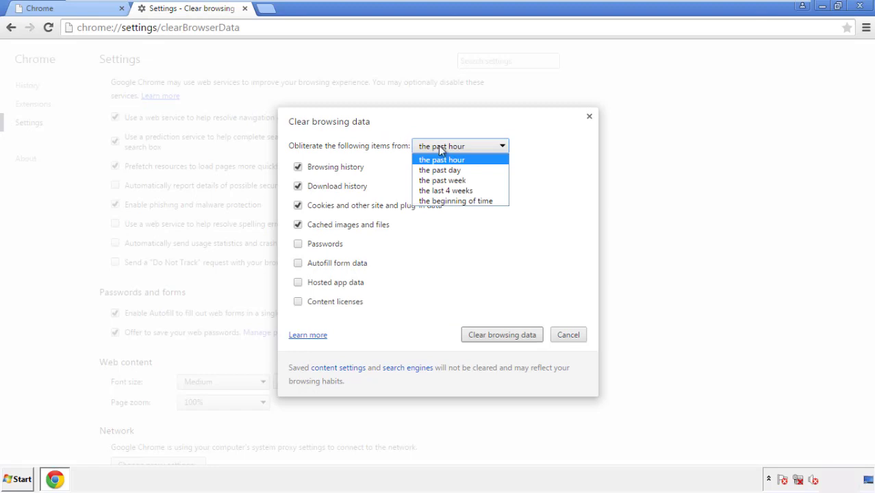
pyautogui.click(438, 201)
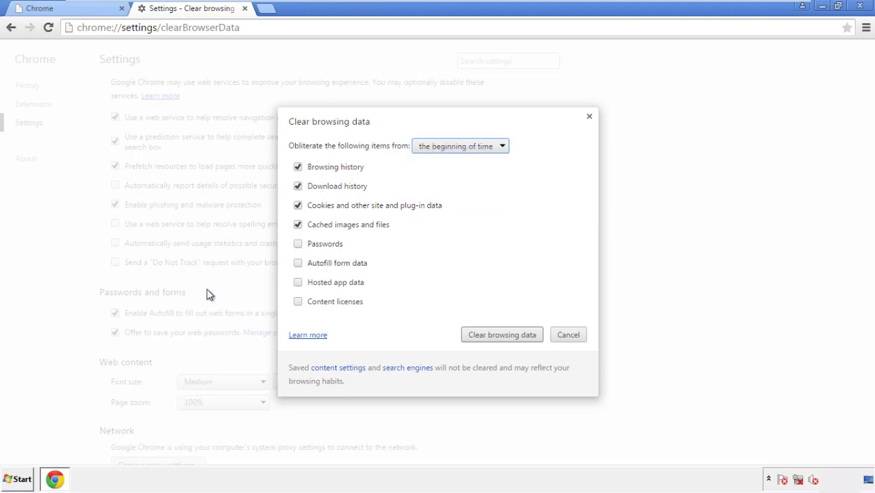
pyautogui.click(299, 264)
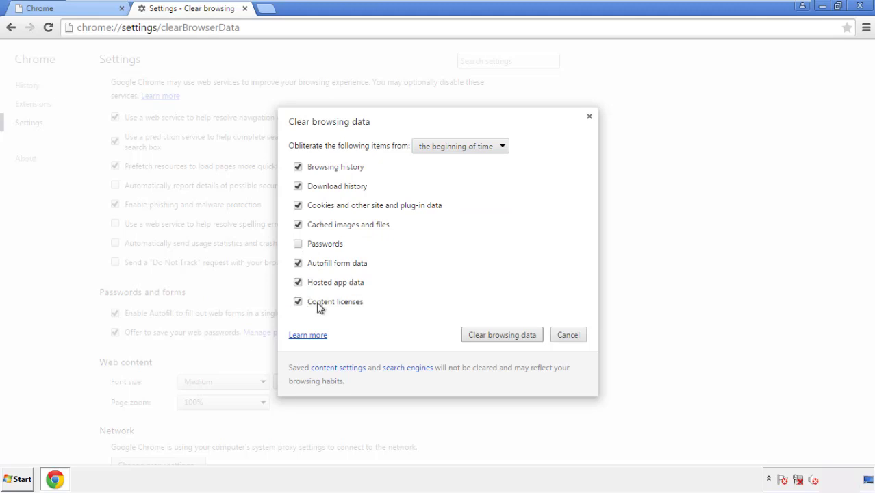
pyautogui.click(492, 338)
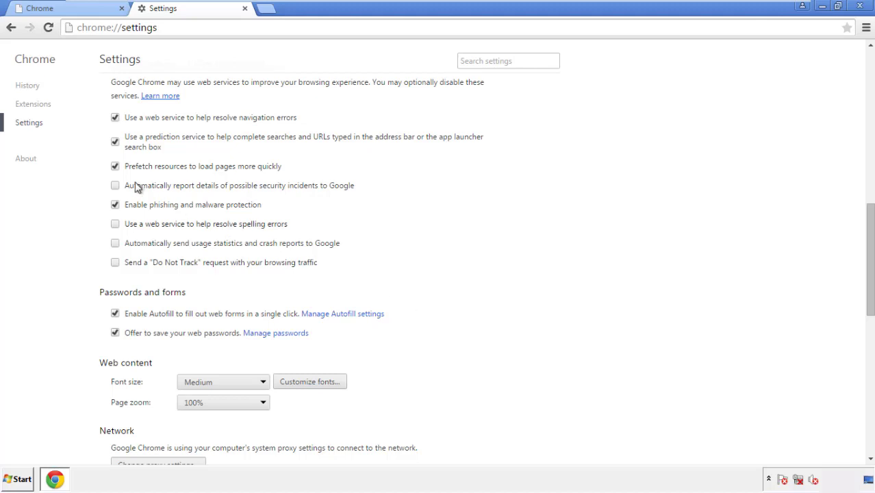
# Reset Chrome's settings to their defaults and close the Chrome window
pyautogui.moveTo(870, 217); pyautogui.dragTo(852, 382)
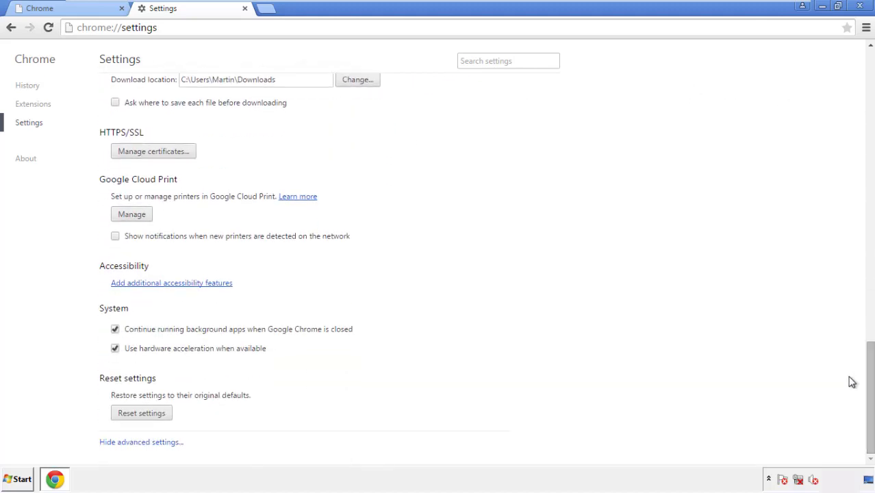
pyautogui.click(140, 414)
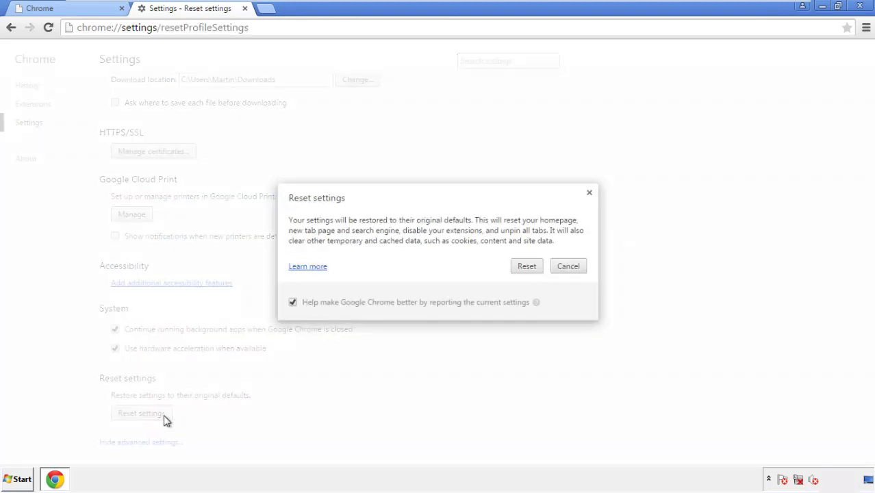
pyautogui.click(528, 266)
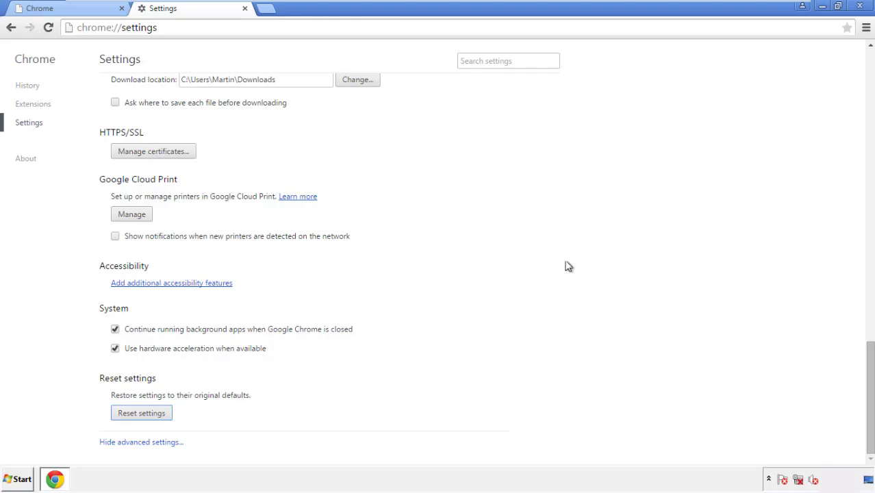
pyautogui.click(860, 5)
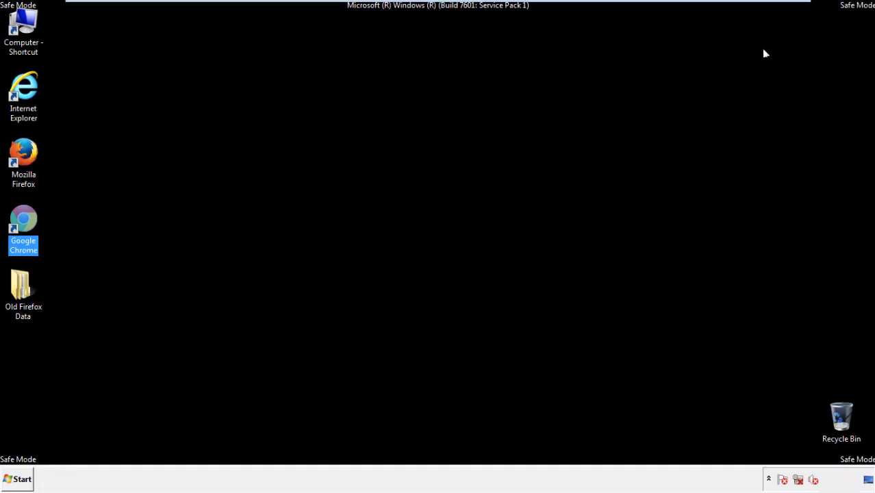
# Deselect the Chrome shortcut and launch Mozilla Firefox from the desktop
pyautogui.click(473, 221)
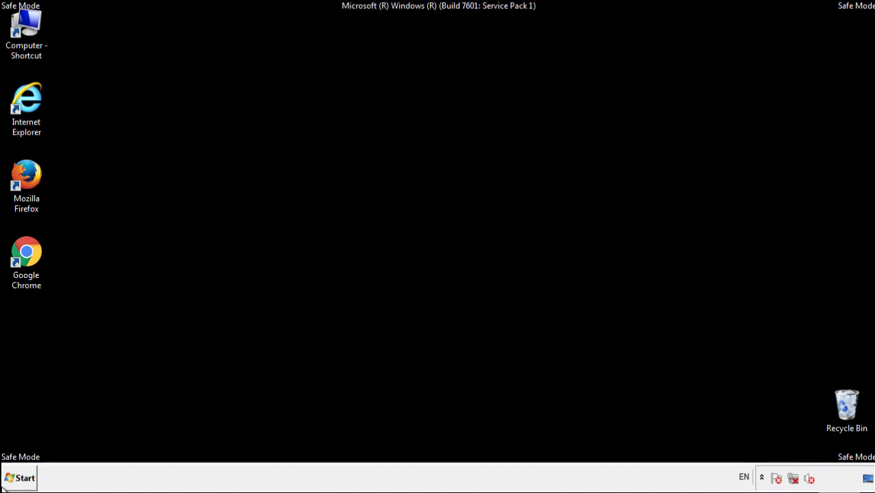
pyautogui.doubleClick(33, 170)
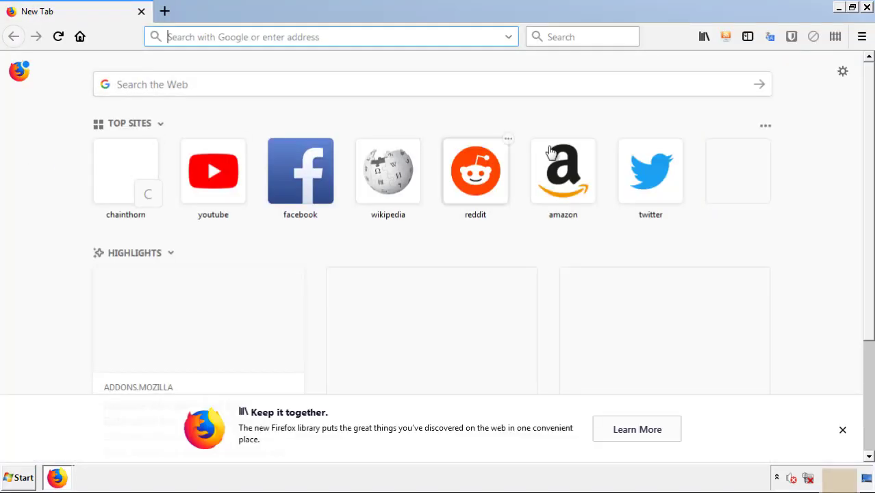
# Remove the Search Mine extension in Firefox's Add-ons Manager and close Firefox
pyautogui.click(862, 36)
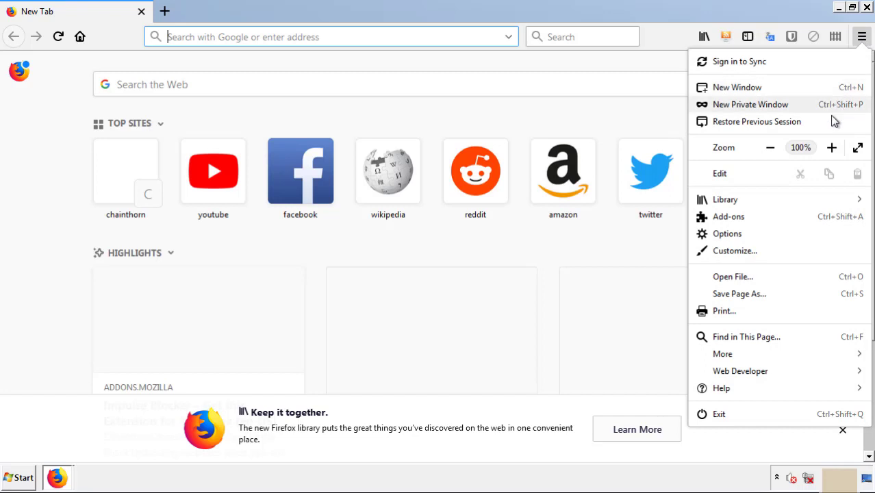
pyautogui.click(807, 221)
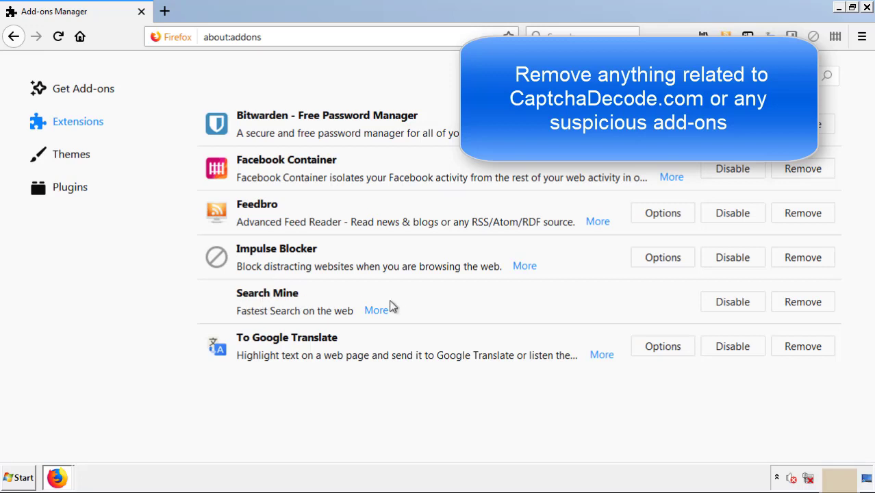
pyautogui.click(800, 306)
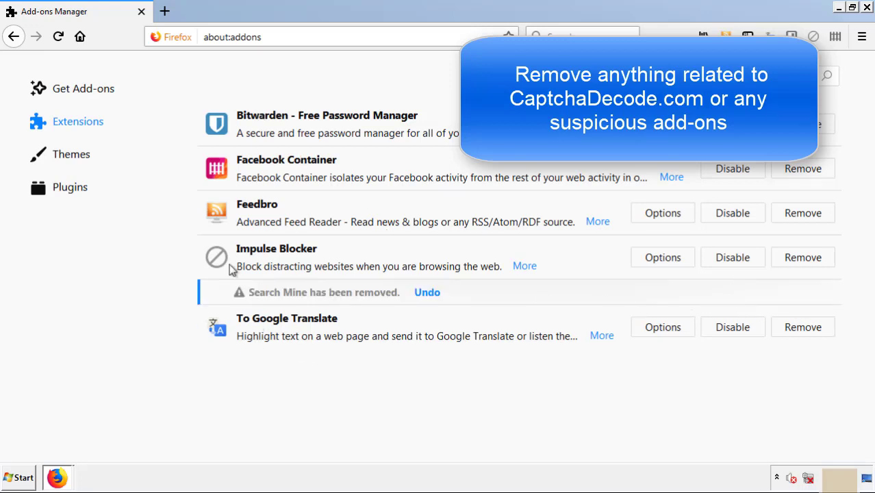
pyautogui.click(867, 9)
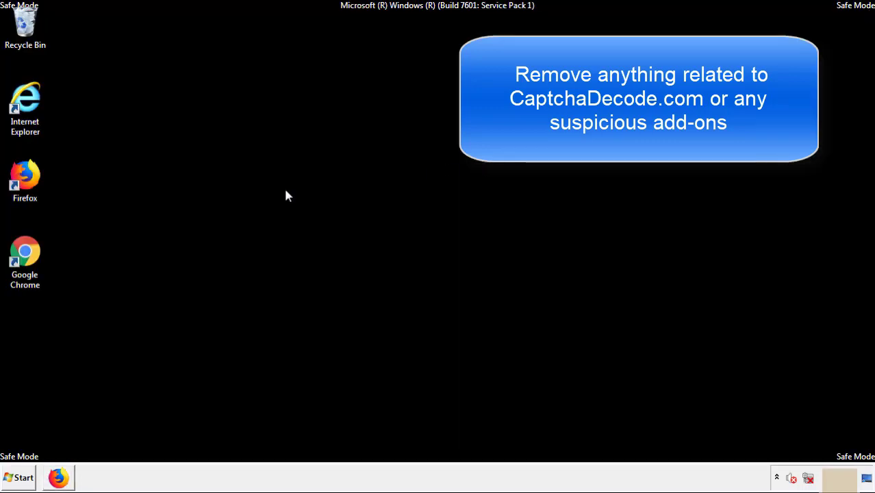
# Launch Google Chrome and bring up its Extensions page via More tools
pyautogui.doubleClick(24, 263)
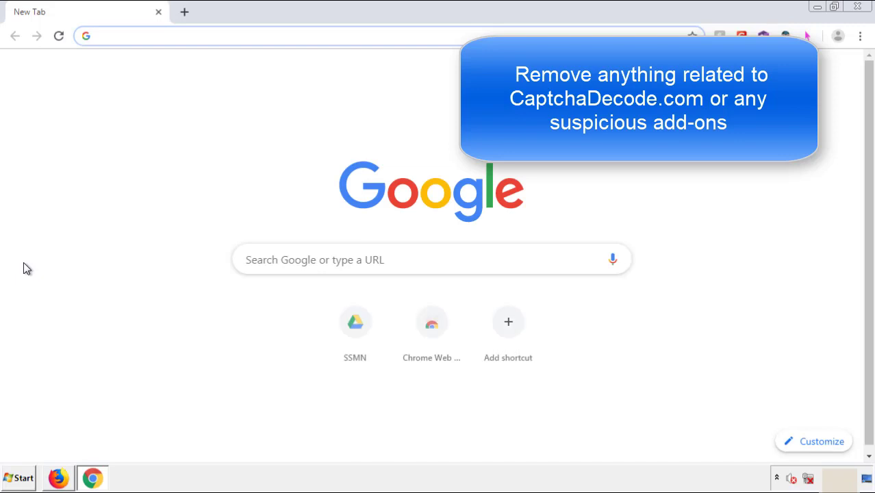
pyautogui.click(860, 36)
pyautogui.moveTo(786, 240)
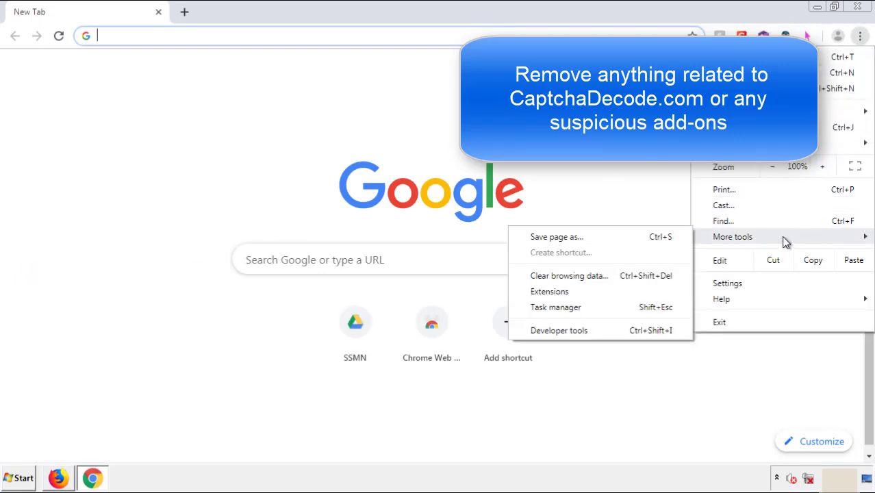
pyautogui.click(556, 291)
pyautogui.scroll(-8, 247, 229)
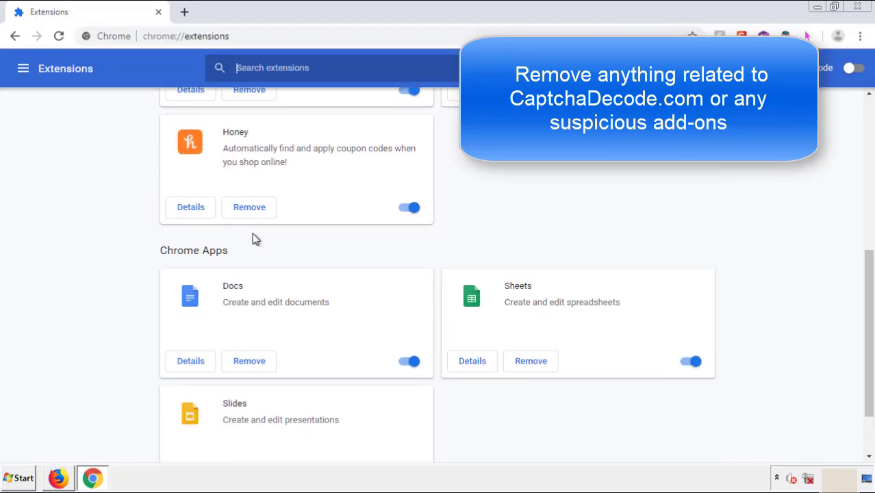
pyautogui.scroll(8, 328, 250)
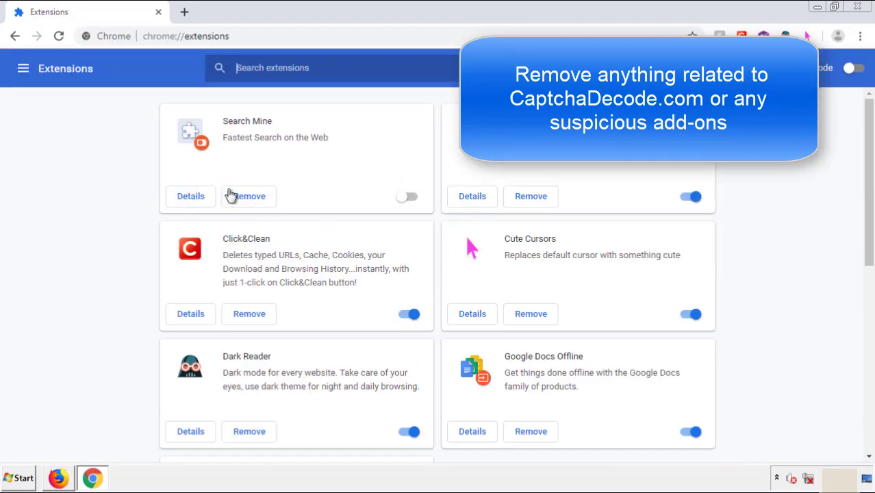
# Remove the Search Mine extension, close Chrome and bring up the Windows Start menu
pyautogui.click(248, 199)
pyautogui.press('Return')
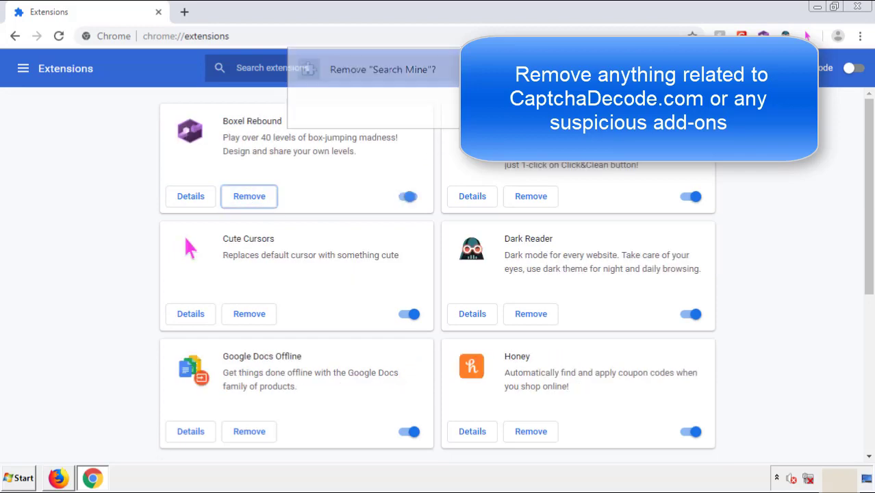
pyautogui.click(858, 7)
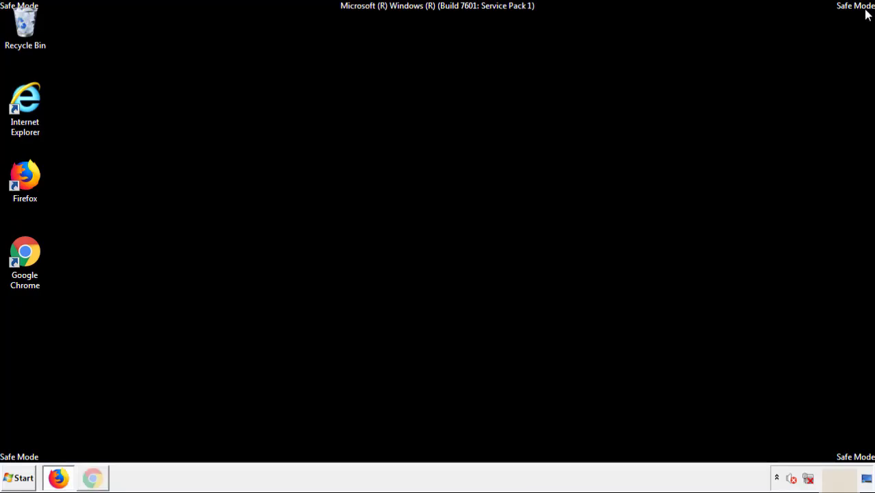
pyautogui.click(24, 480)
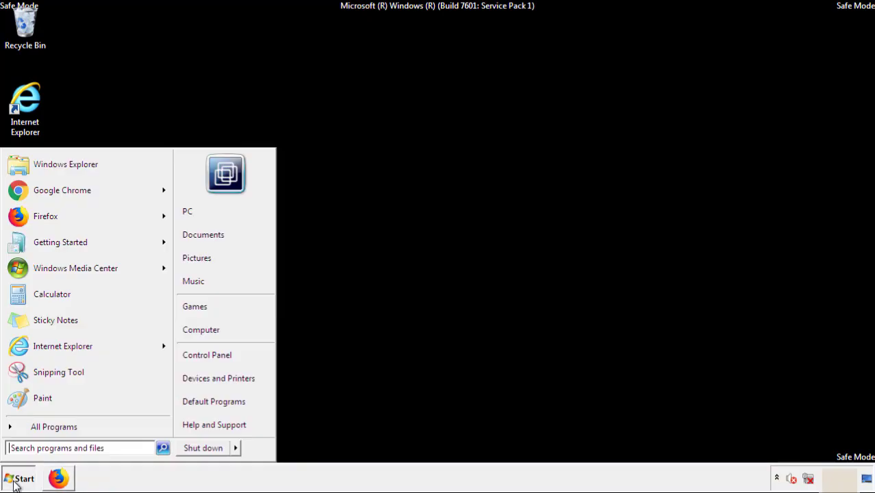